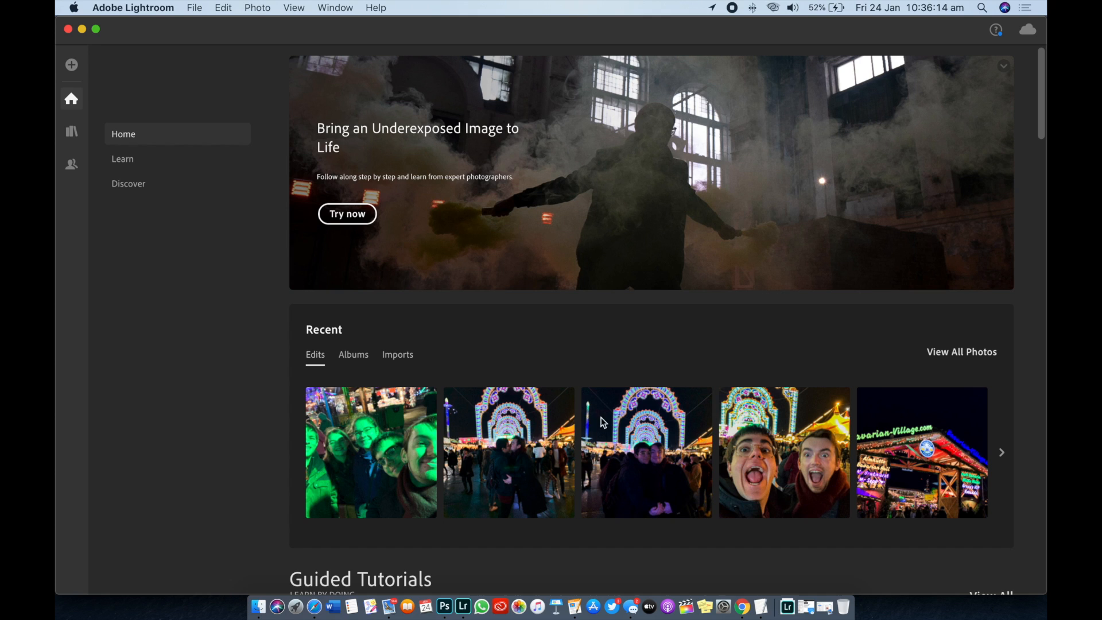
Show the whole photo library as a photo grid and browse through all the pictures
{"action": "left_click", "coordinate": [79, 132]}
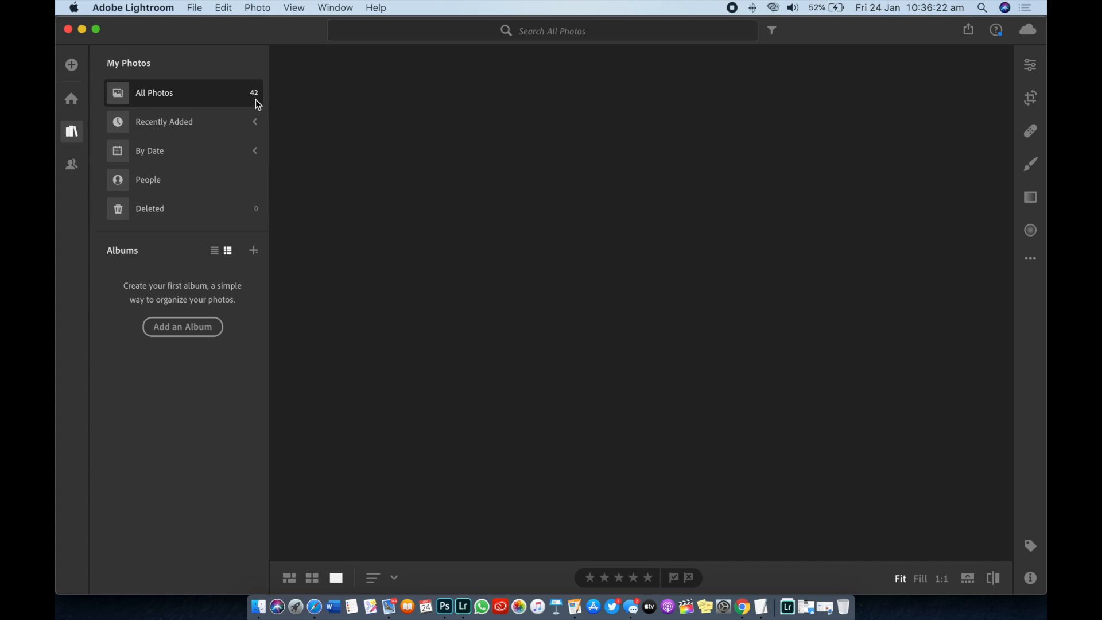
{"action": "left_click", "coordinate": [290, 578]}
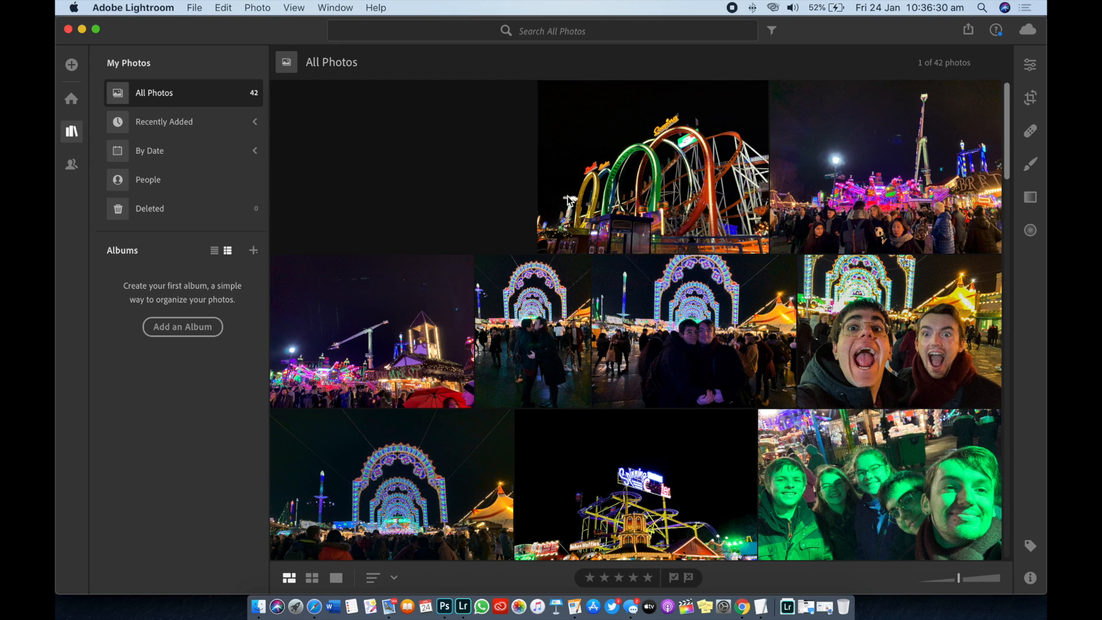
{"action": "scroll", "coordinate": [610, 297], "scroll_direction": "down", "scroll_amount": 2}
{"action": "scroll", "coordinate": [610, 297], "scroll_direction": "down", "scroll_amount": 5}
{"action": "scroll", "coordinate": [610, 297], "scroll_direction": "up", "scroll_amount": 10}
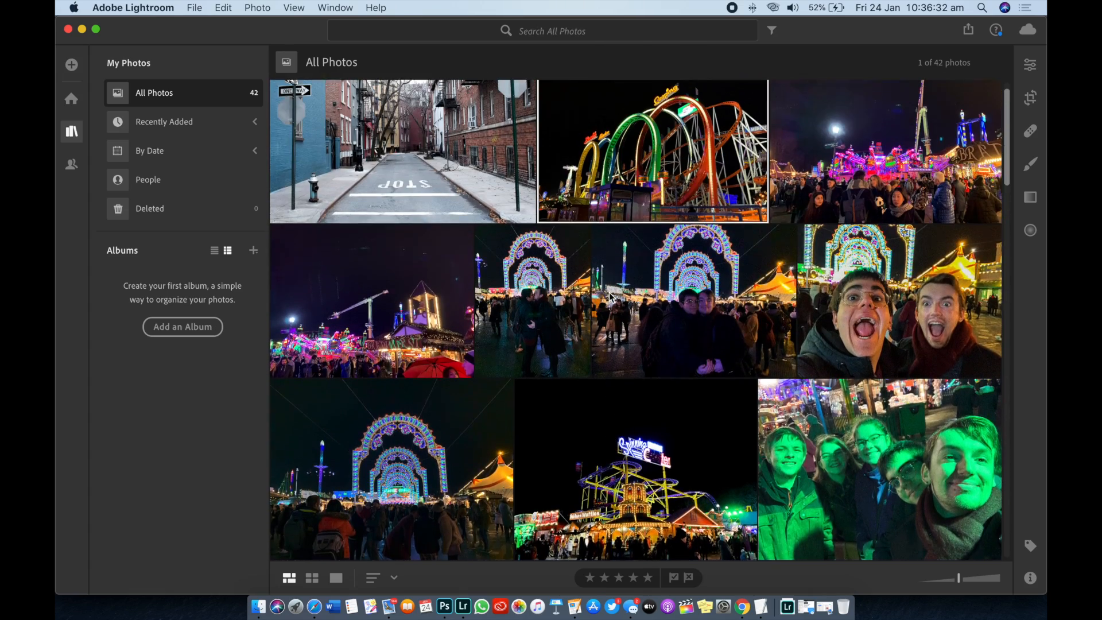
{"action": "scroll", "coordinate": [430, 271], "scroll_direction": "down", "scroll_amount": 10}
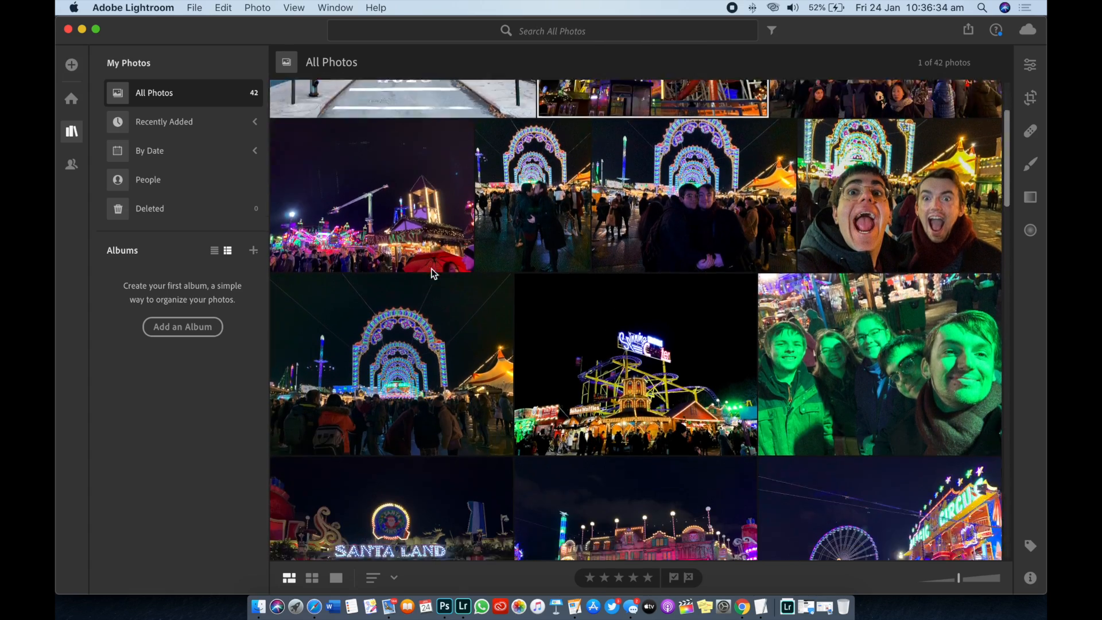
{"action": "scroll", "coordinate": [486, 319], "scroll_direction": "down", "scroll_amount": 15}
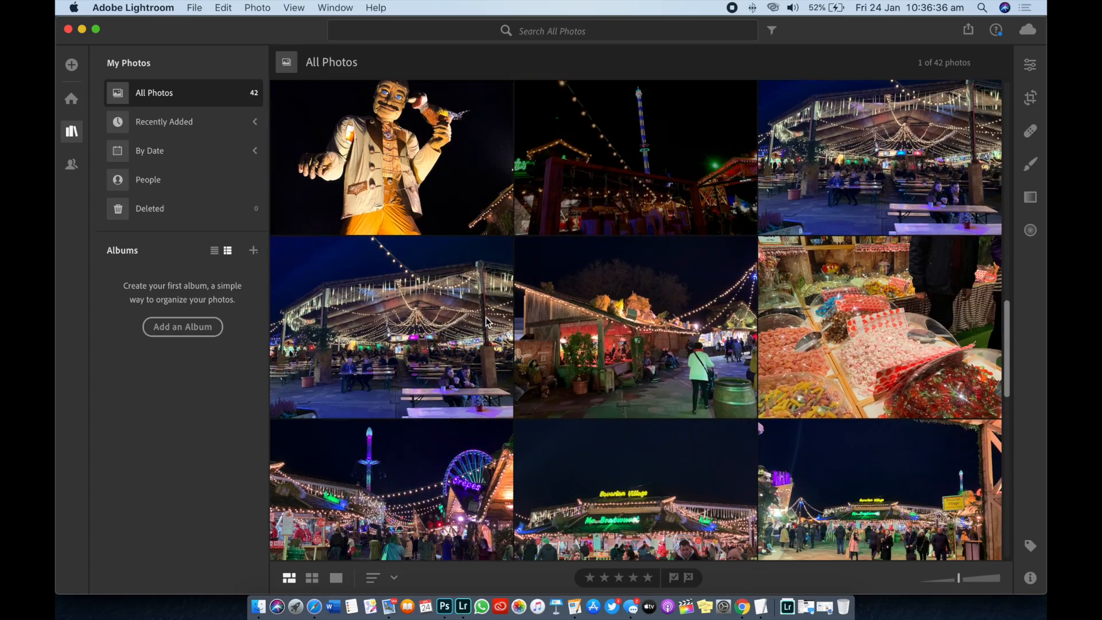
{"action": "scroll", "coordinate": [486, 322], "scroll_direction": "down", "scroll_amount": 15}
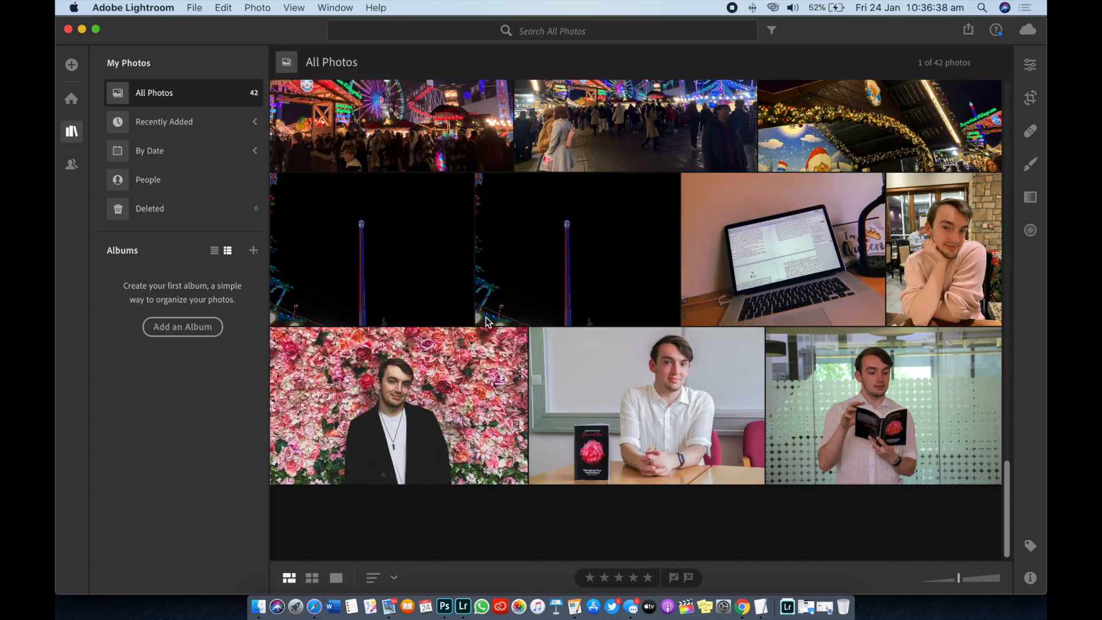
{"action": "scroll", "coordinate": [485, 321], "scroll_direction": "up", "scroll_amount": 20}
Open the street photo with the one-way signs for editing and bring its color adjustments into view
{"action": "double_click", "coordinate": [370, 198]}
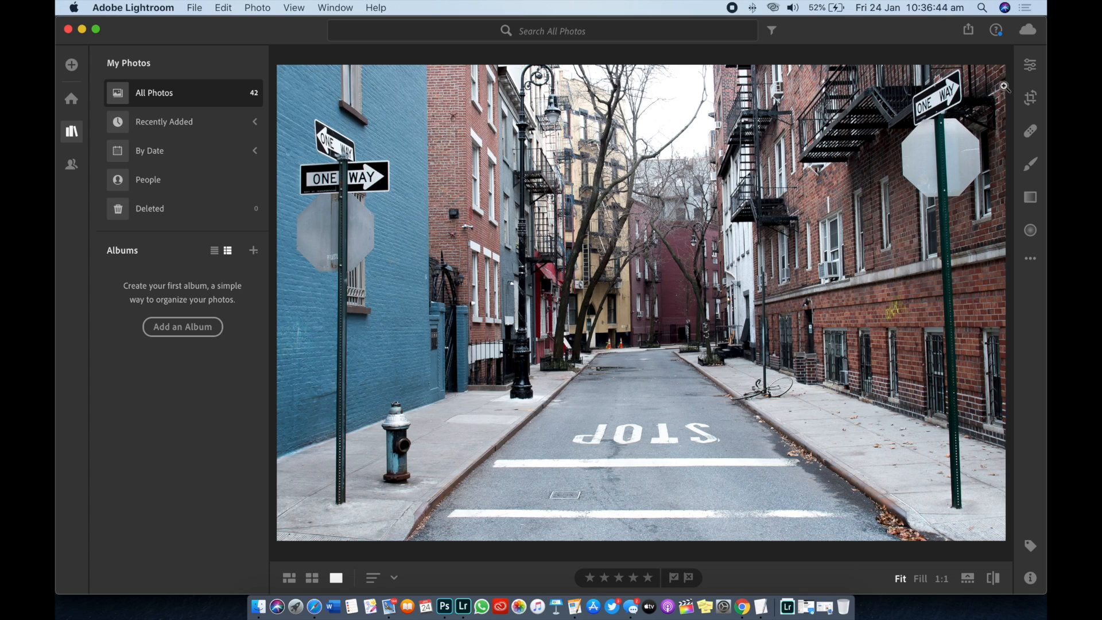
{"action": "left_click", "coordinate": [1030, 66]}
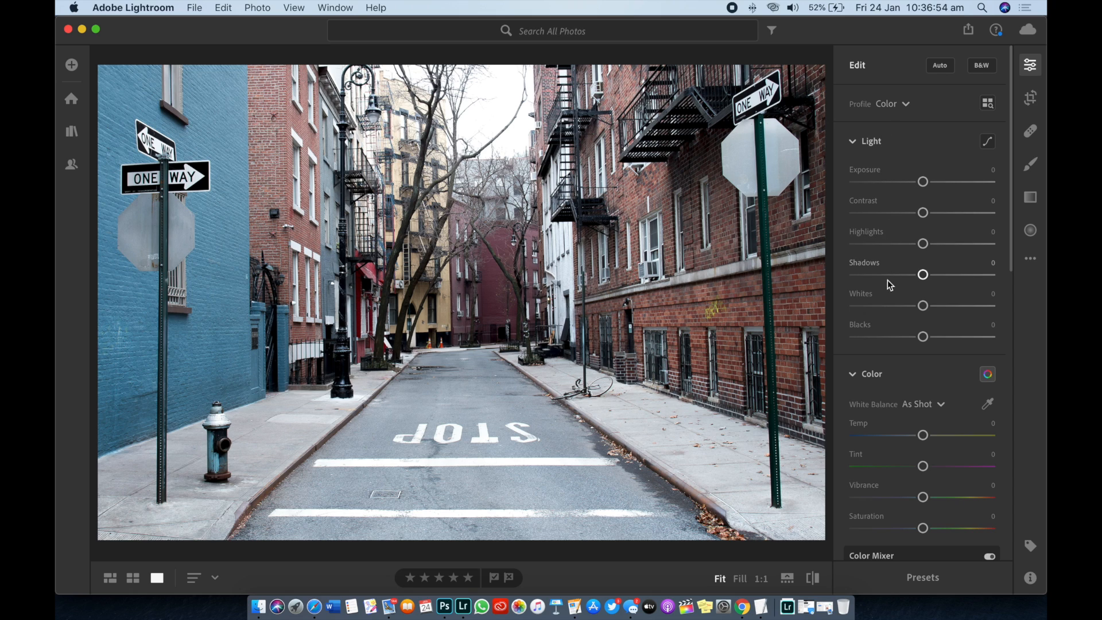
{"action": "scroll", "coordinate": [883, 223], "scroll_direction": "down", "scroll_amount": 5}
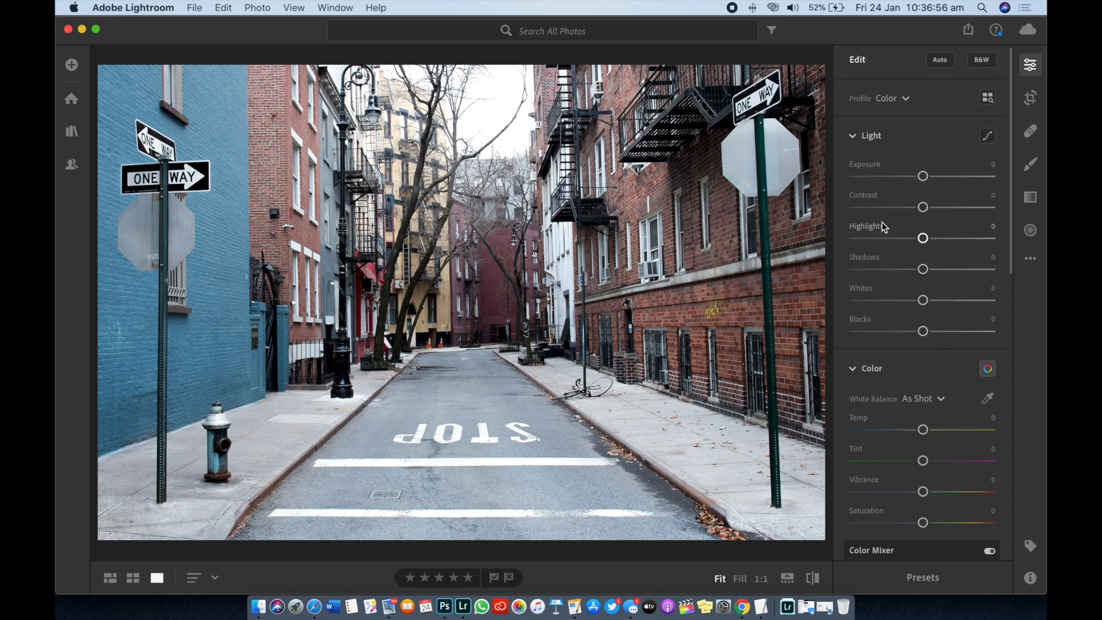
{"action": "scroll", "coordinate": [884, 225], "scroll_direction": "down", "scroll_amount": 2}
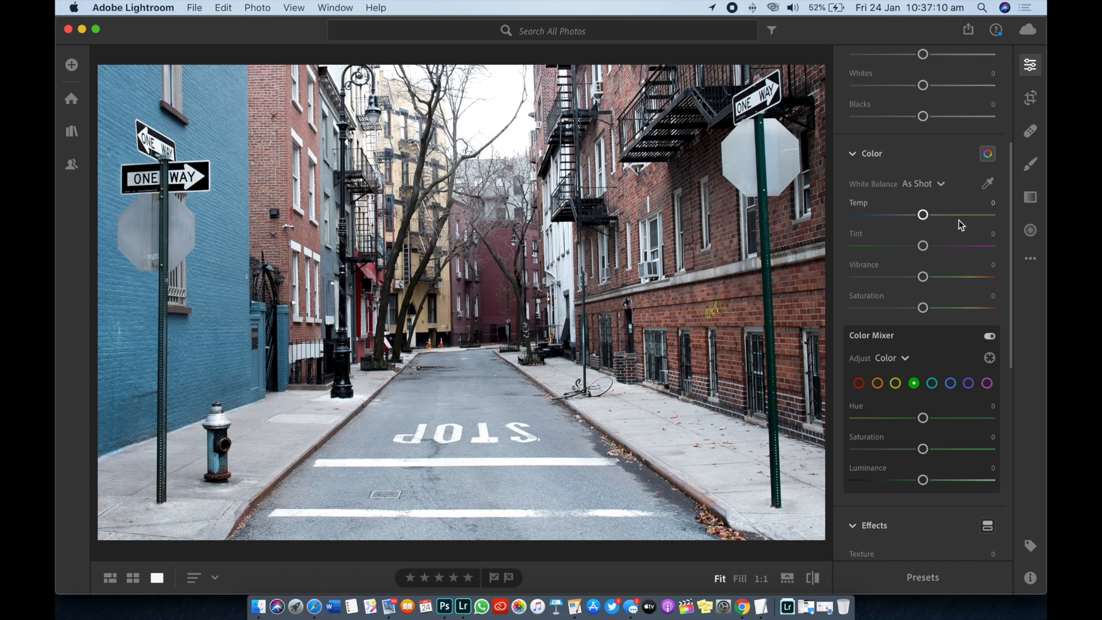
Set Temp to −1 and Tint, Vibrance and Saturation to +1 each, and compare the photo with its original
{"action": "left_click_drag", "start_coordinate": [923, 214], "coordinate": [928, 322]}
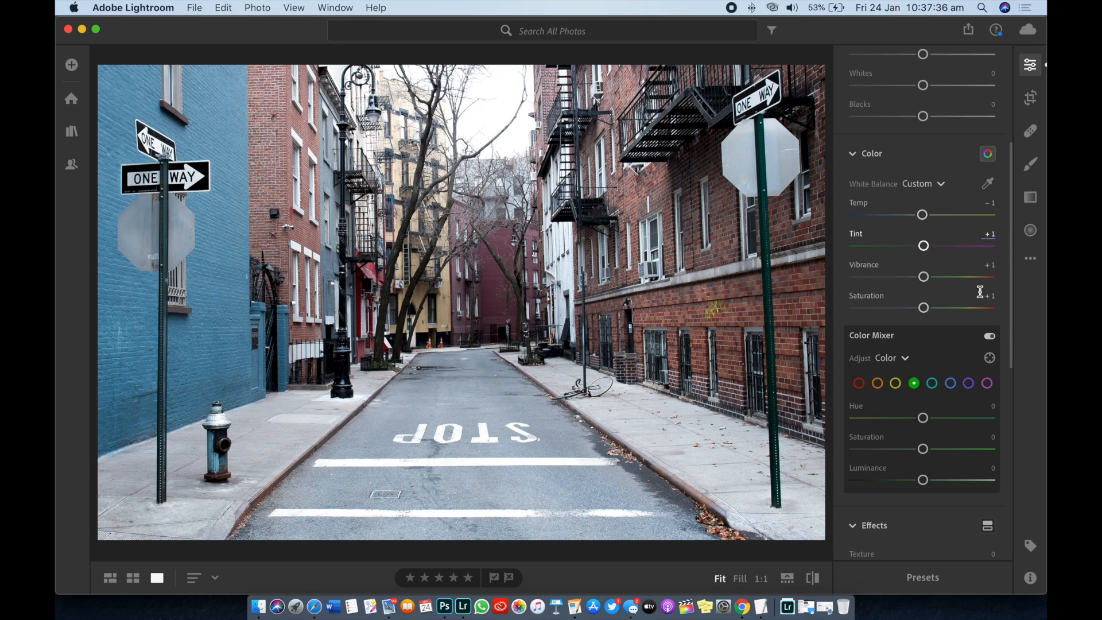
{"action": "scroll", "coordinate": [951, 418], "scroll_direction": "down", "scroll_amount": 1}
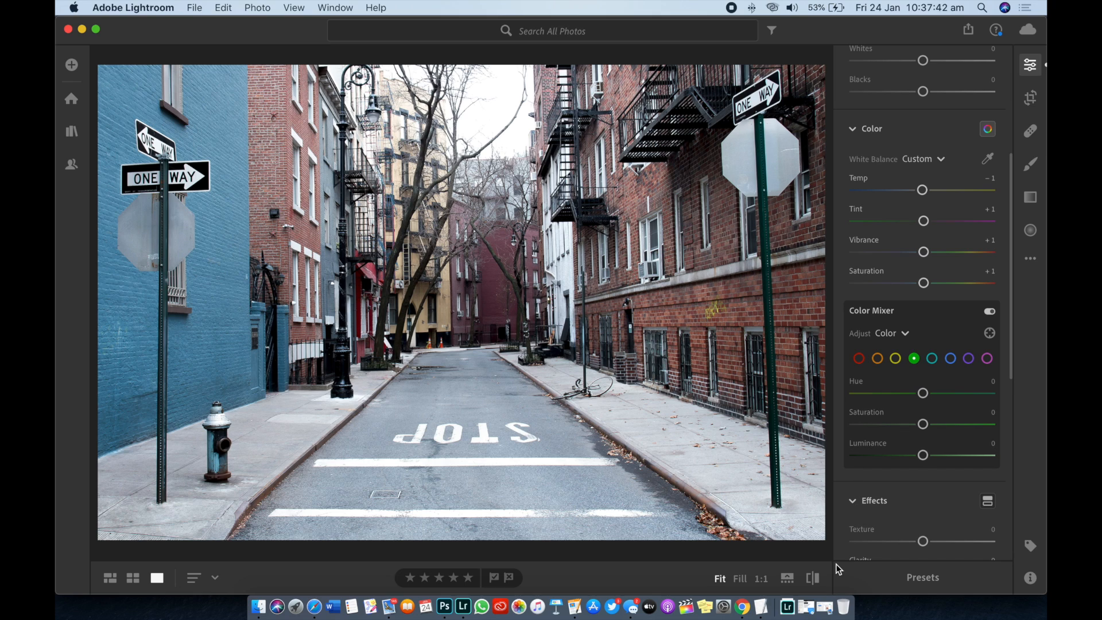
{"action": "left_click", "coordinate": [819, 577]}
{"action": "left_click", "coordinate": [819, 577]}
Test the photo's Tint at −100 and bring it back to 0
{"action": "left_click_drag", "start_coordinate": [924, 221], "coordinate": [808, 226]}
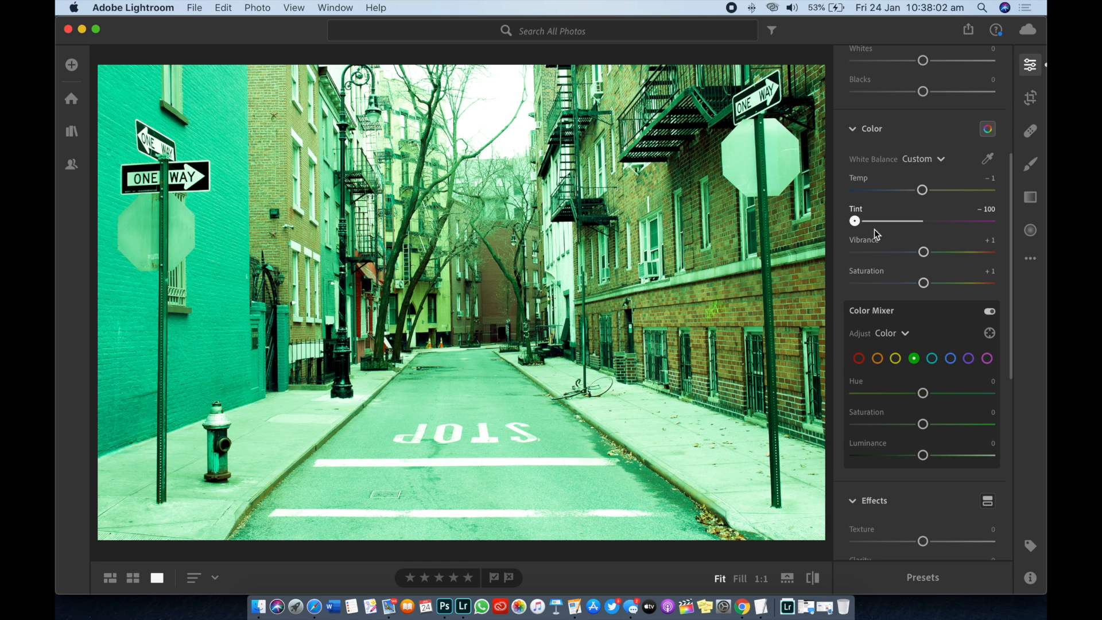
{"action": "left_click", "coordinate": [915, 229]}
{"action": "left_click_drag", "start_coordinate": [919, 229], "coordinate": [919, 231]}
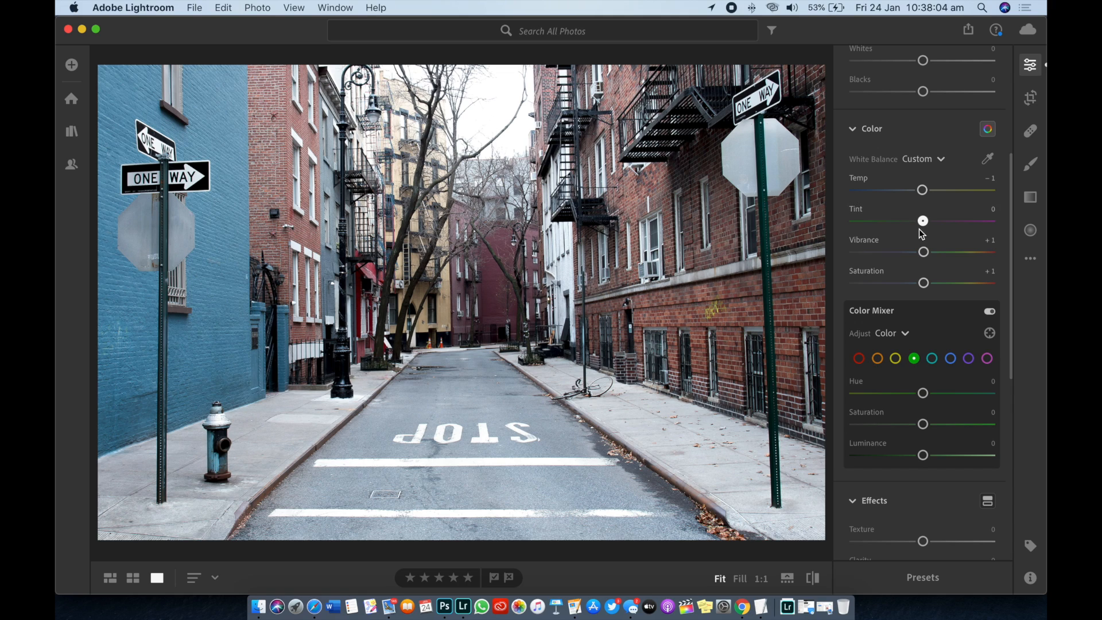
Test the aqua hue and saturation at their extremes in the Color Mixer and settle both at +1
{"action": "left_click", "coordinate": [933, 359]}
{"action": "left_click_drag", "start_coordinate": [925, 395], "coordinate": [1021, 394]}
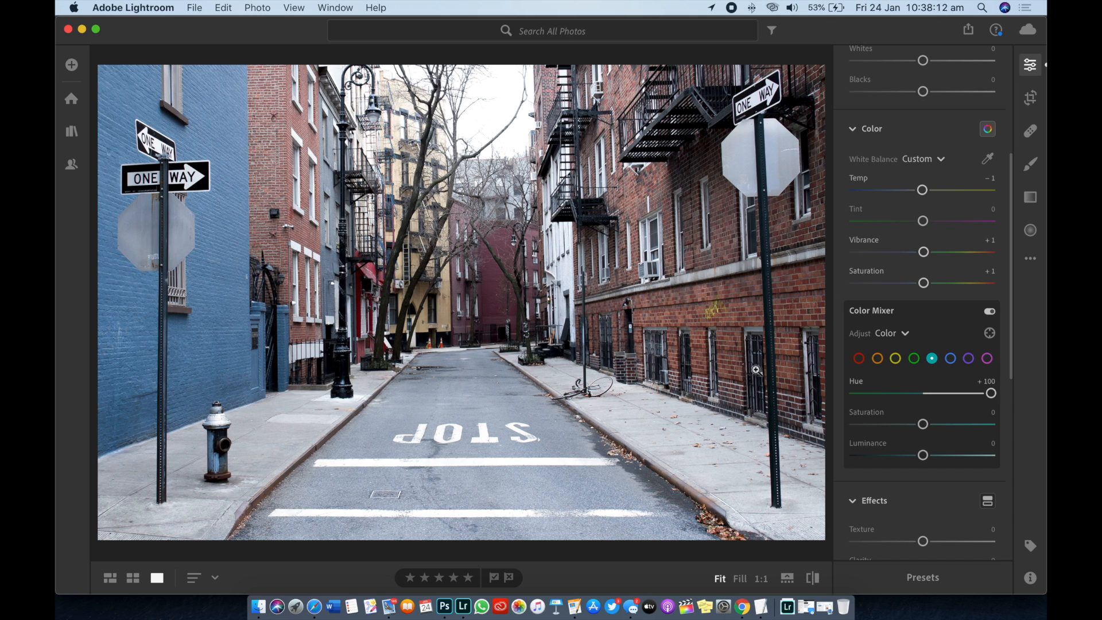
{"action": "left_click_drag", "start_coordinate": [991, 393], "coordinate": [844, 406]}
{"action": "left_click_drag", "start_coordinate": [923, 424], "coordinate": [1013, 431]}
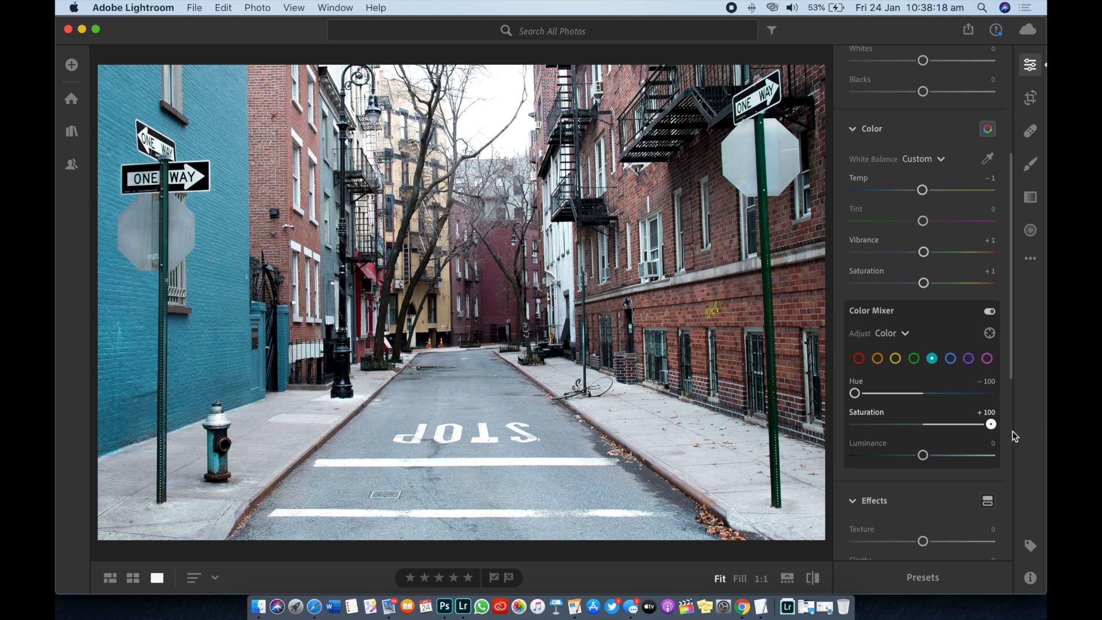
{"action": "left_click_drag", "start_coordinate": [925, 439], "coordinate": [923, 441]}
{"action": "left_click_drag", "start_coordinate": [856, 394], "coordinate": [925, 401]}
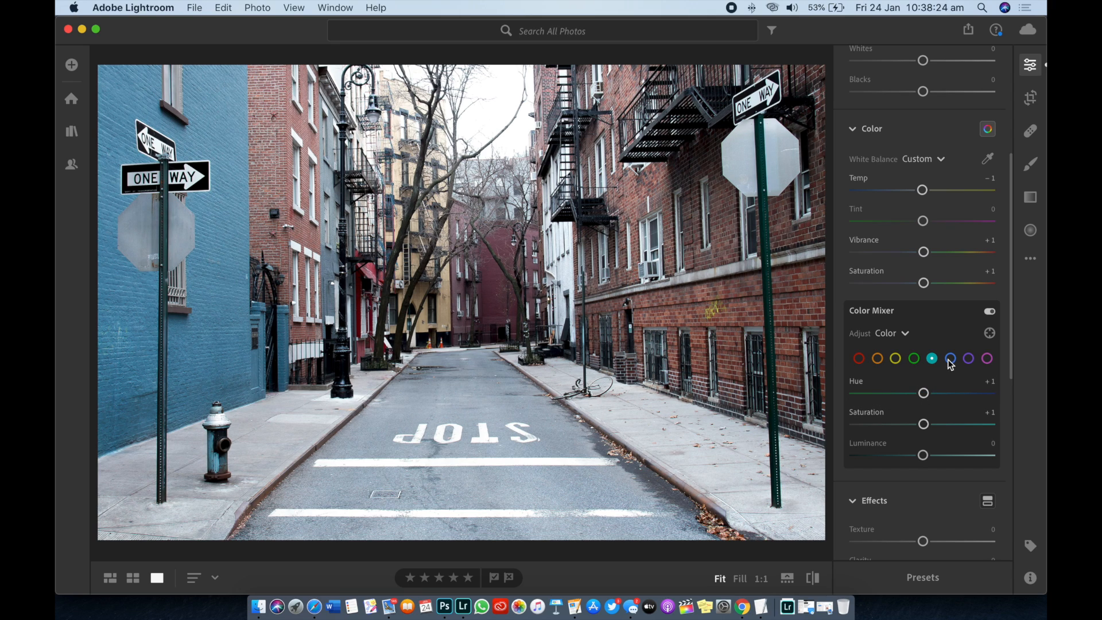
Test the blue hue at both extremes in the Color Mixer, and set blue to hue +1, saturation +92 and luminance +35
{"action": "left_click", "coordinate": [950, 360]}
{"action": "left_click_drag", "start_coordinate": [923, 393], "coordinate": [848, 412]}
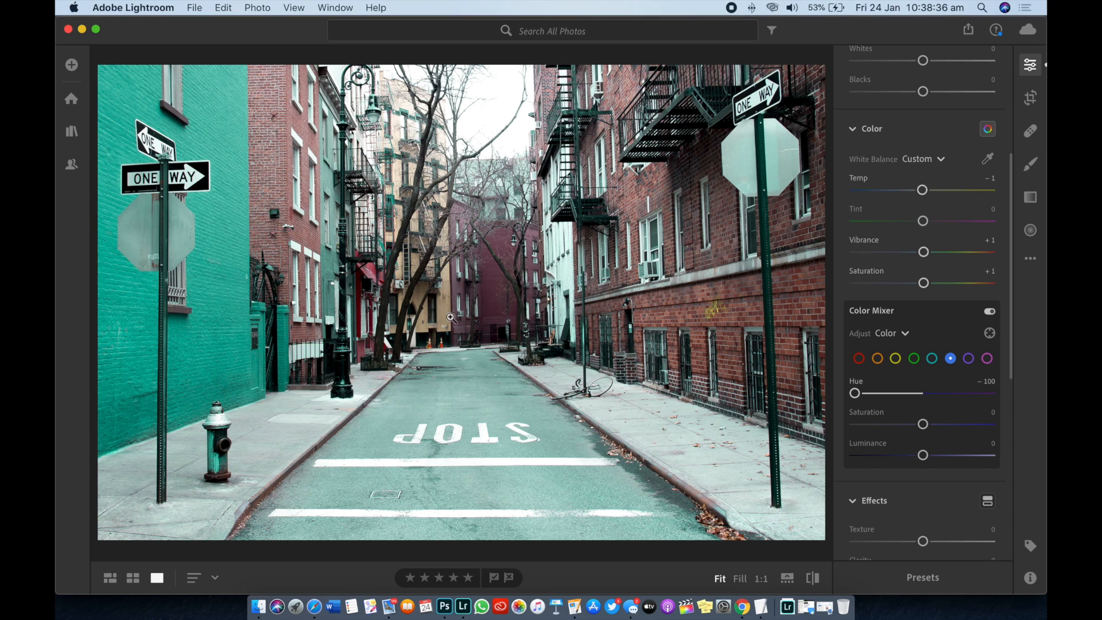
{"action": "left_click_drag", "start_coordinate": [854, 395], "coordinate": [1046, 400]}
{"action": "left_click_drag", "start_coordinate": [969, 406], "coordinate": [979, 439]}
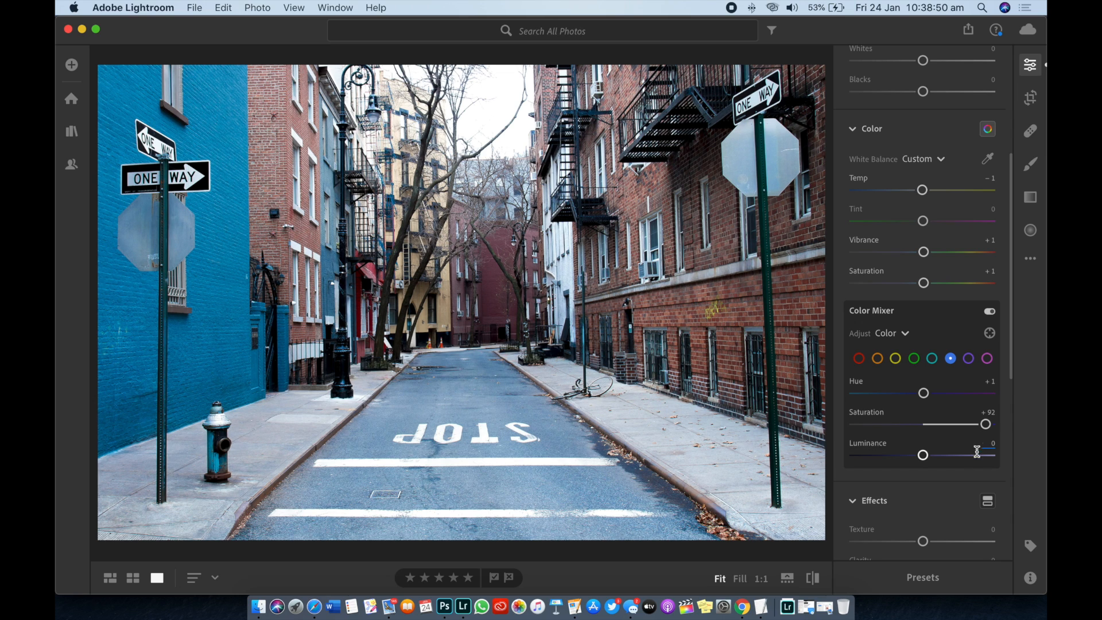
{"action": "left_click_drag", "start_coordinate": [926, 457], "coordinate": [952, 459]}
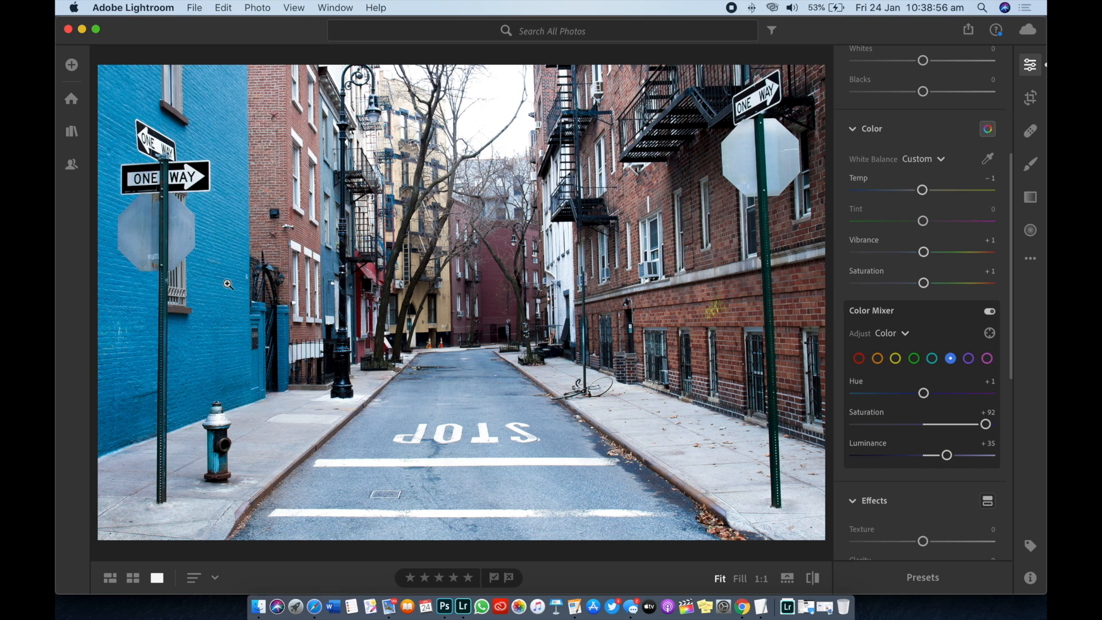
Compare the boosted blue building and road repeatedly with the original photo, ending on the edited version
{"action": "left_click", "coordinate": [813, 578]}
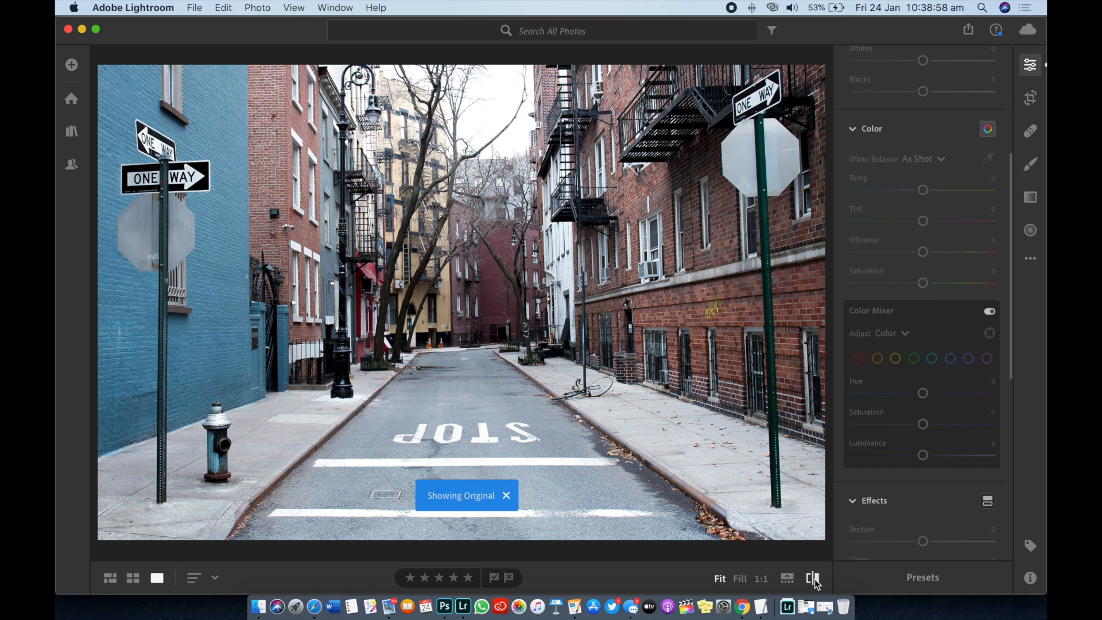
{"action": "left_click", "coordinate": [814, 579]}
{"action": "left_click", "coordinate": [814, 578]}
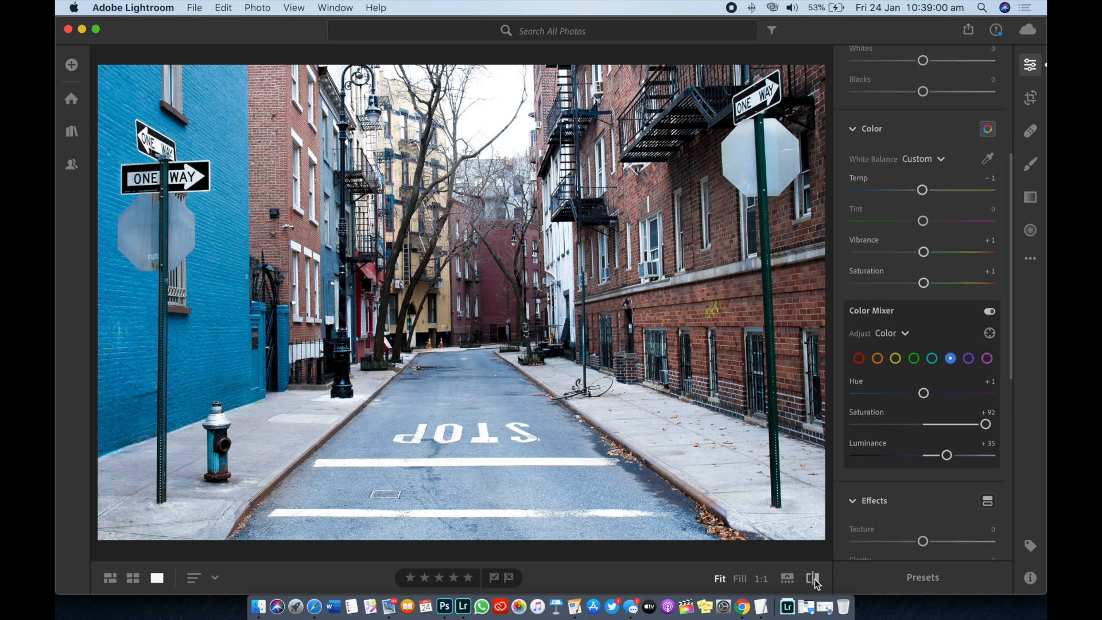
{"action": "left_click", "coordinate": [814, 578]}
{"action": "left_click", "coordinate": [815, 579]}
{"action": "left_click", "coordinate": [815, 579]}
{"action": "left_click", "coordinate": [814, 579]}
{"action": "left_click", "coordinate": [814, 579]}
{"action": "left_click", "coordinate": [814, 579]}
{"action": "left_click", "coordinate": [813, 579]}
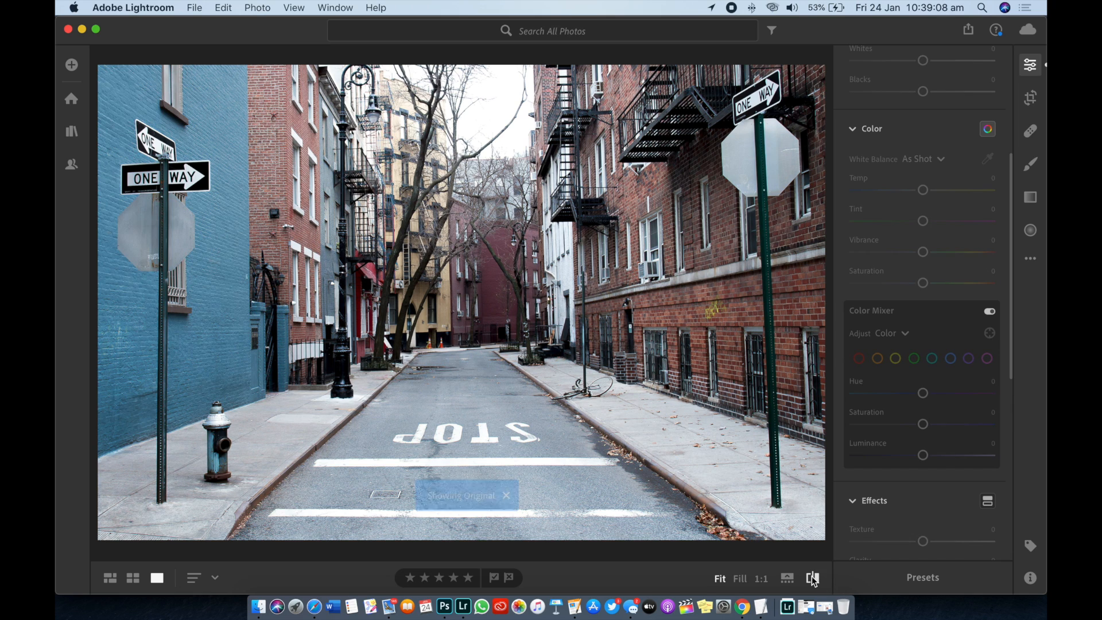
{"action": "left_click", "coordinate": [813, 579]}
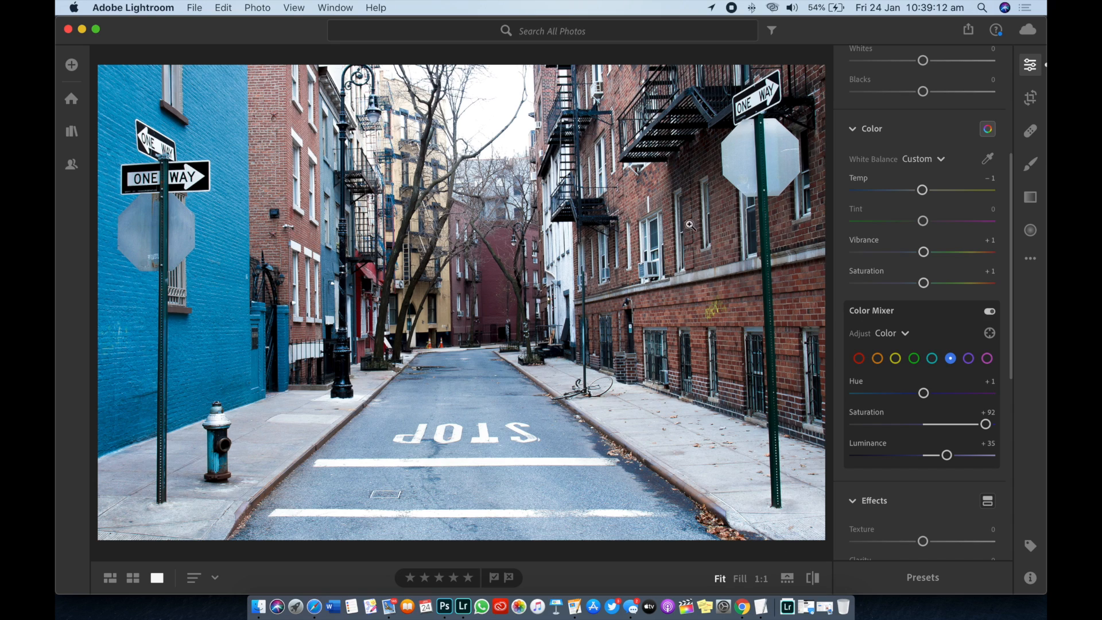
Set the orange range in the Color Mixer to hue −100, saturation +100 and luminance +100
{"action": "left_click", "coordinate": [878, 358]}
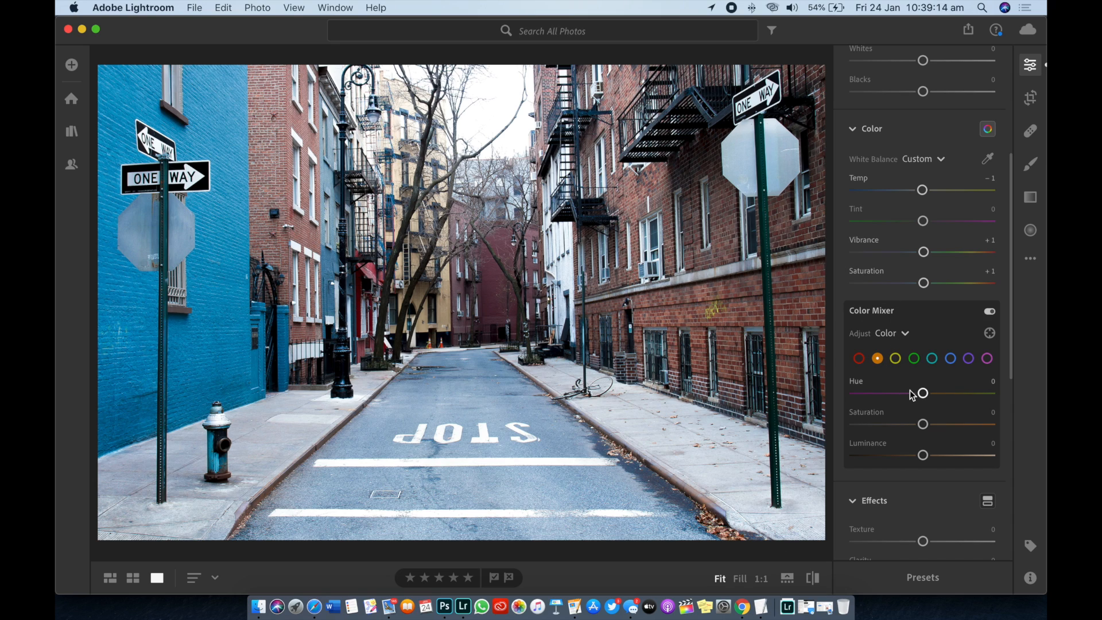
{"action": "left_click_drag", "start_coordinate": [921, 393], "coordinate": [844, 402]}
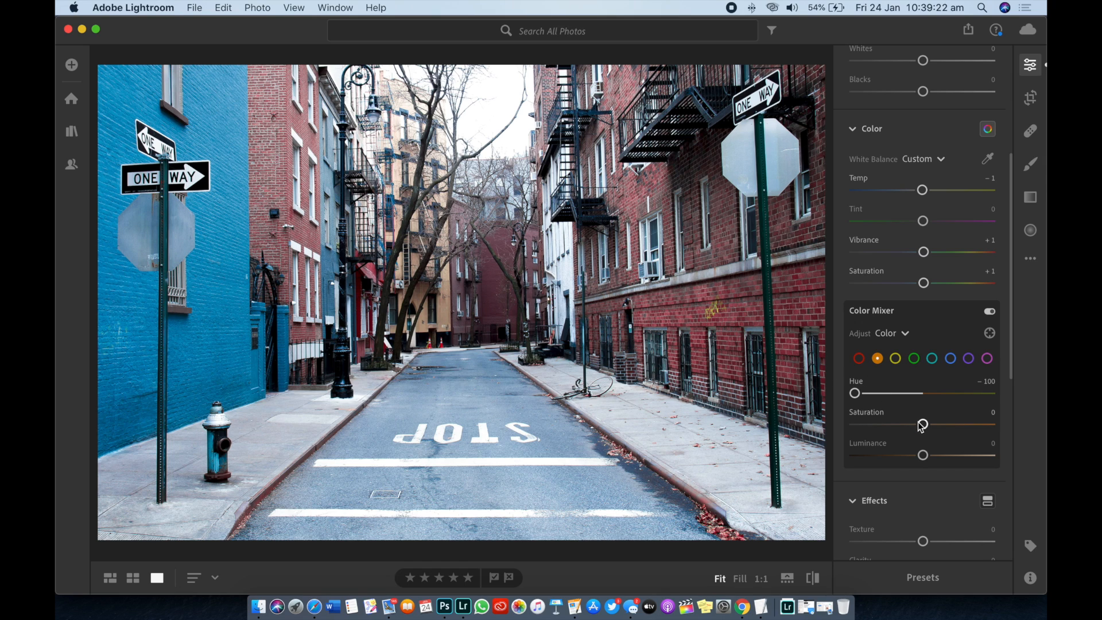
{"action": "left_click_drag", "start_coordinate": [924, 425], "coordinate": [1018, 418]}
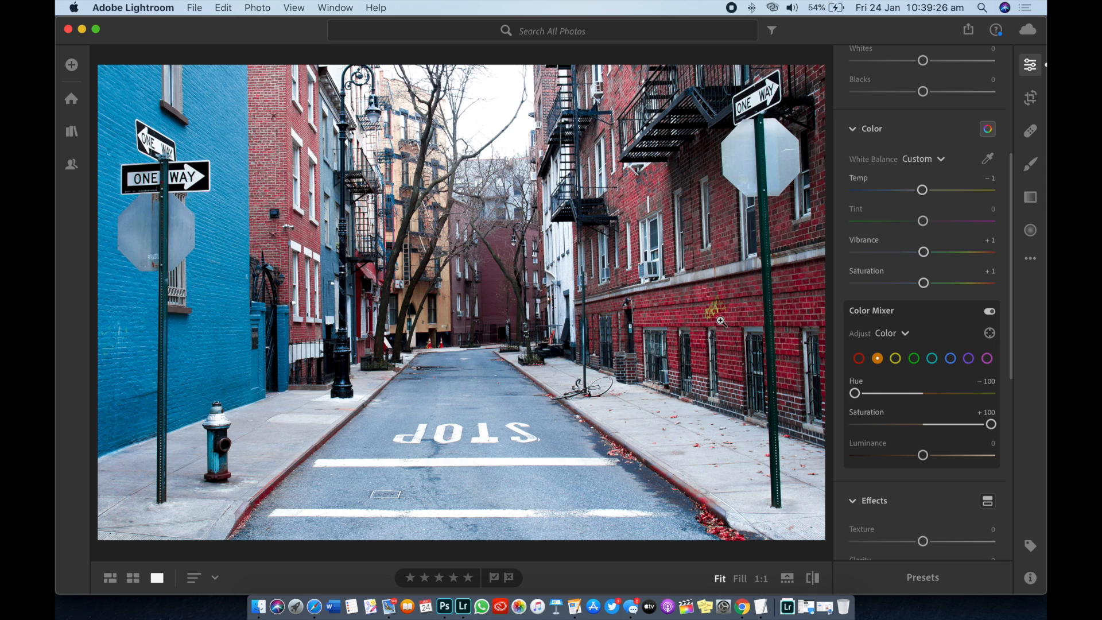
{"action": "left_click_drag", "start_coordinate": [923, 455], "coordinate": [994, 458]}
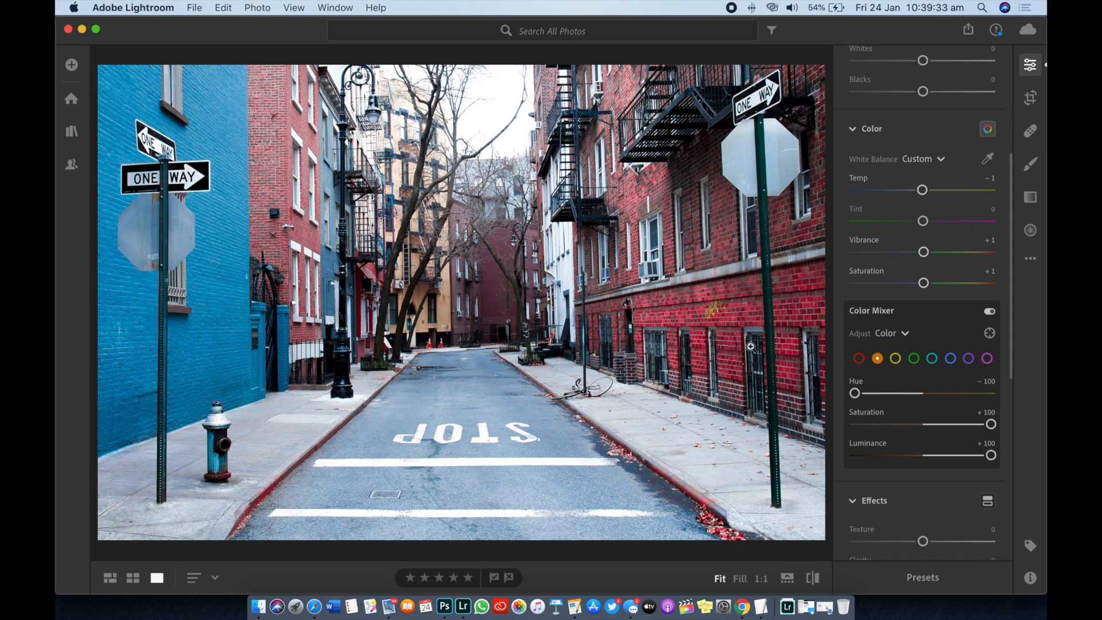
Check the reddened brick walls against the original photo several times, ending on the edited version
{"action": "left_click", "coordinate": [818, 577]}
{"action": "left_click", "coordinate": [817, 577]}
{"action": "left_click", "coordinate": [816, 577]}
{"action": "left_click", "coordinate": [814, 579]}
{"action": "left_click", "coordinate": [814, 578]}
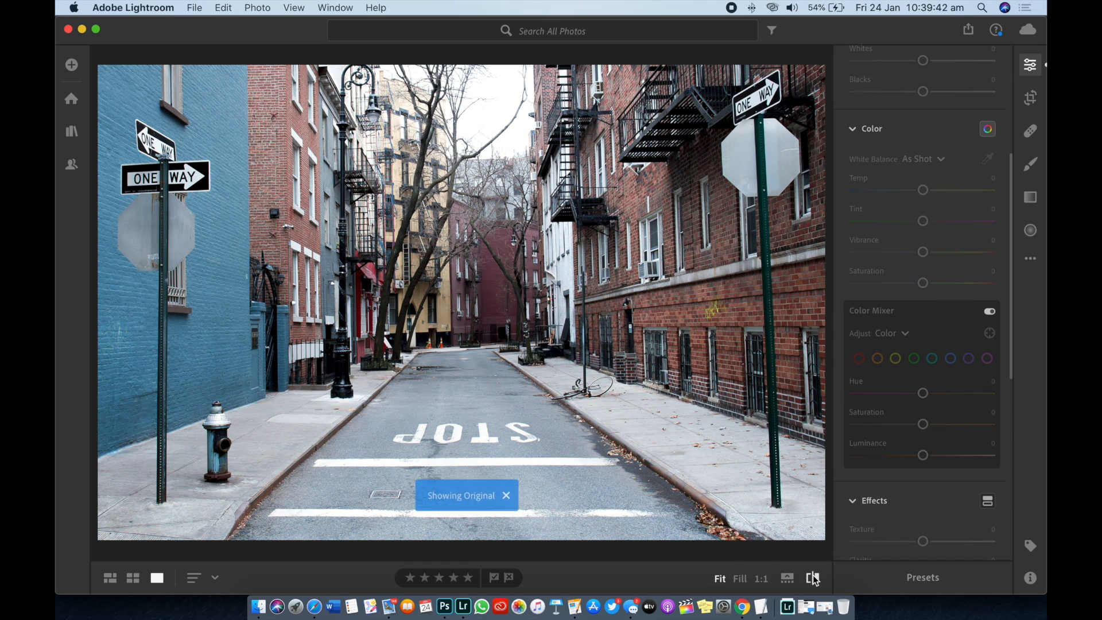
{"action": "left_click", "coordinate": [814, 579]}
{"action": "left_click", "coordinate": [814, 579]}
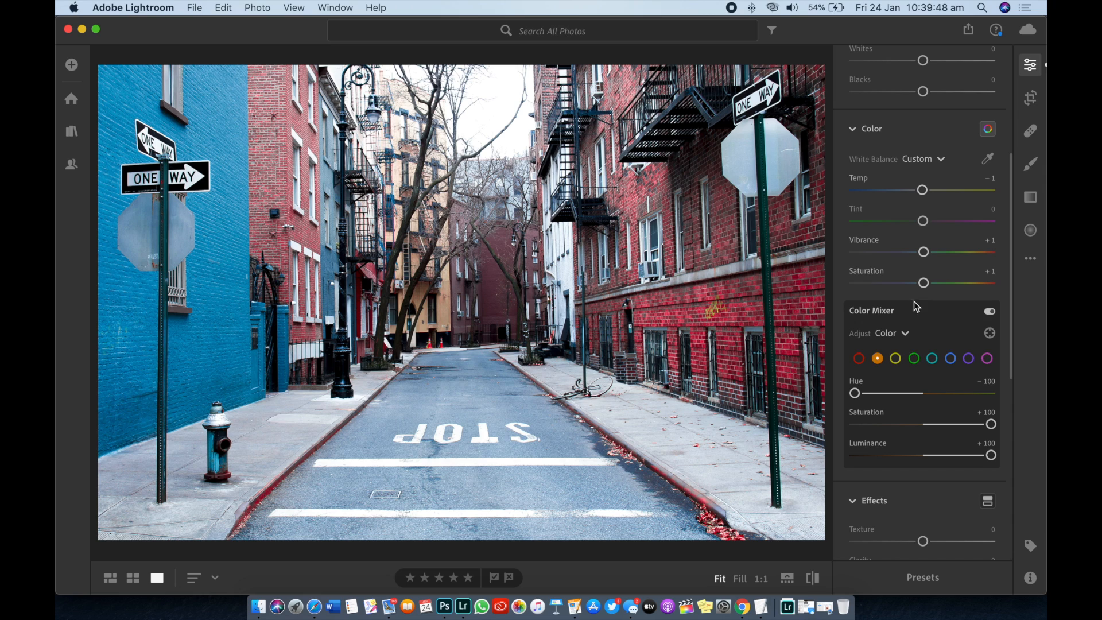
Set the red hue to −1 in the Color Mixer and switch the mixer to adjust by Hue
{"action": "left_click", "coordinate": [861, 360]}
{"action": "mouse_move", "coordinate": [923, 394]}
{"action": "left_mouse_down"}
{"action": "mouse_move", "coordinate": [867, 393]}
{"action": "mouse_move", "coordinate": [983, 397]}
{"action": "mouse_move", "coordinate": [883, 404]}
{"action": "mouse_move", "coordinate": [918, 403]}
{"action": "left_mouse_up"}
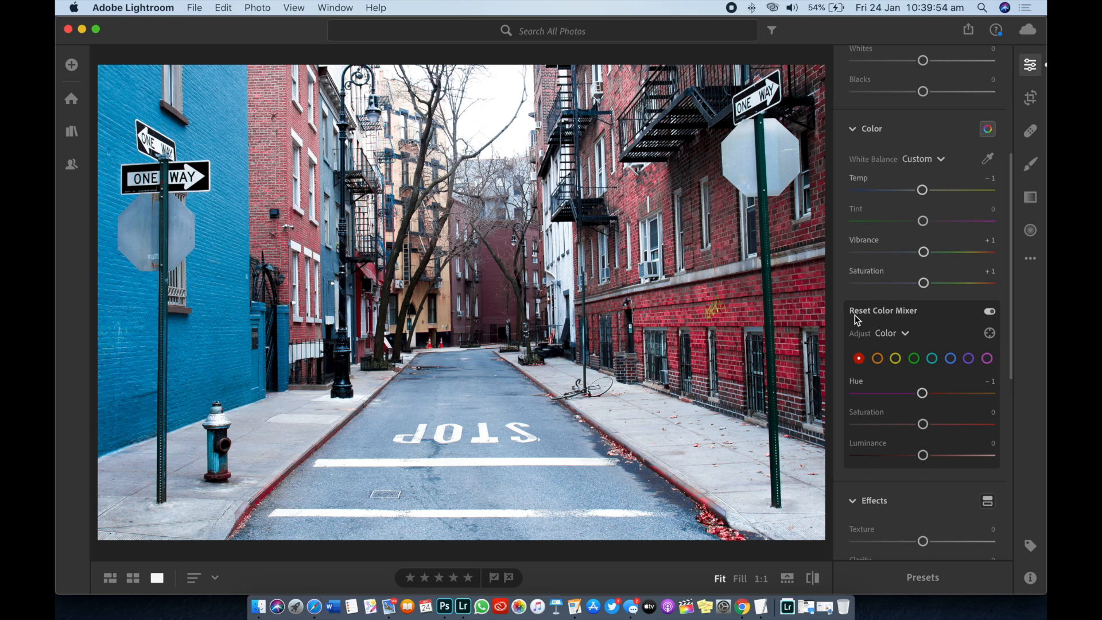
{"action": "left_click", "coordinate": [905, 334]}
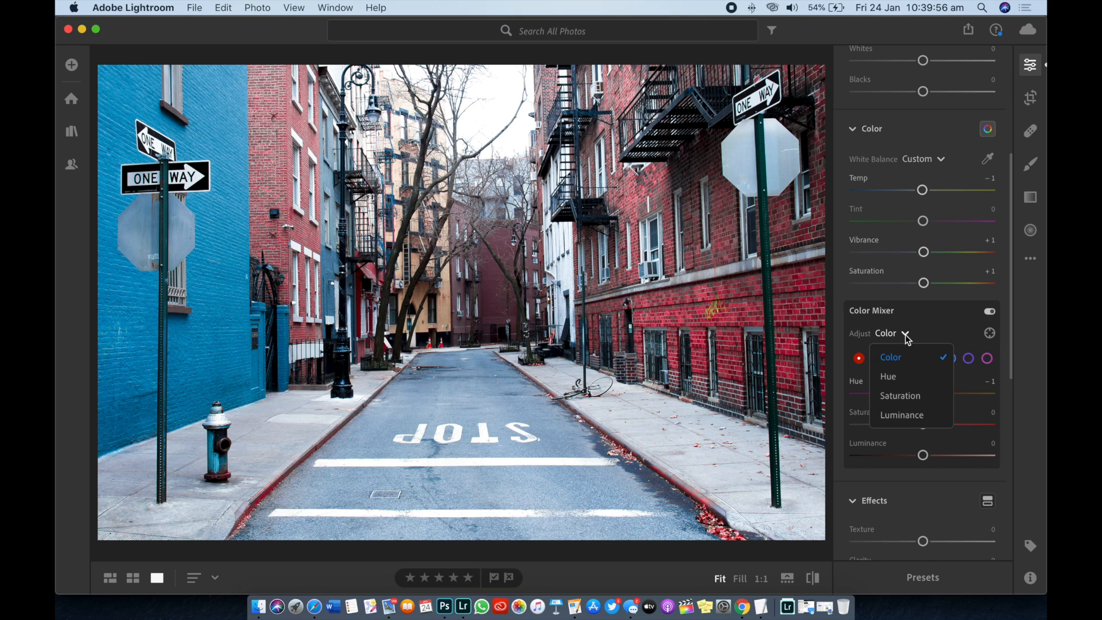
{"action": "left_click", "coordinate": [901, 374]}
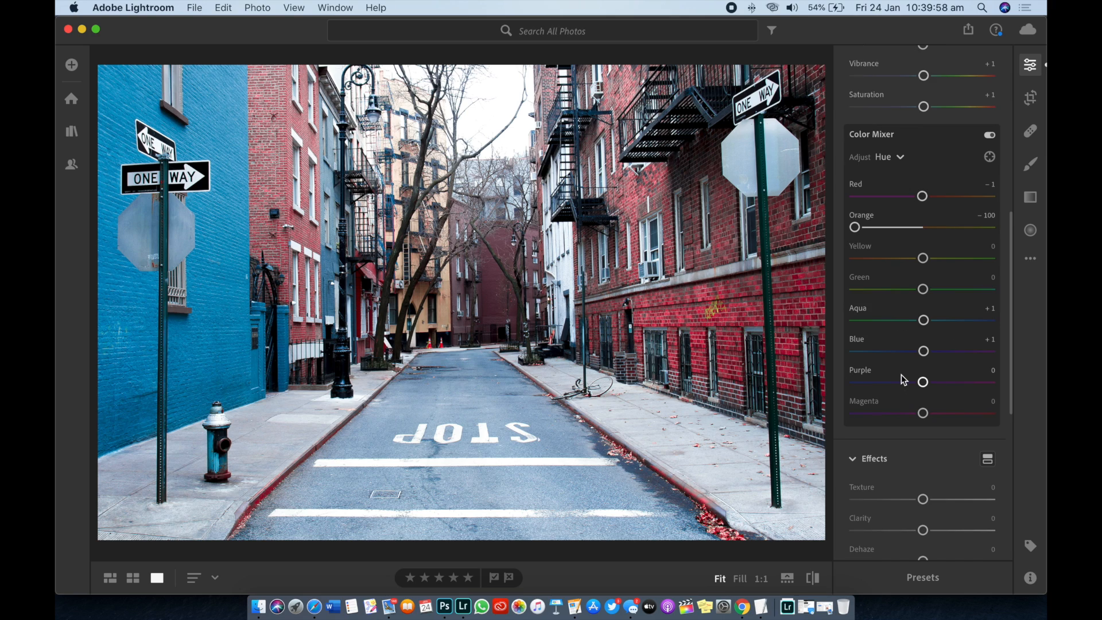